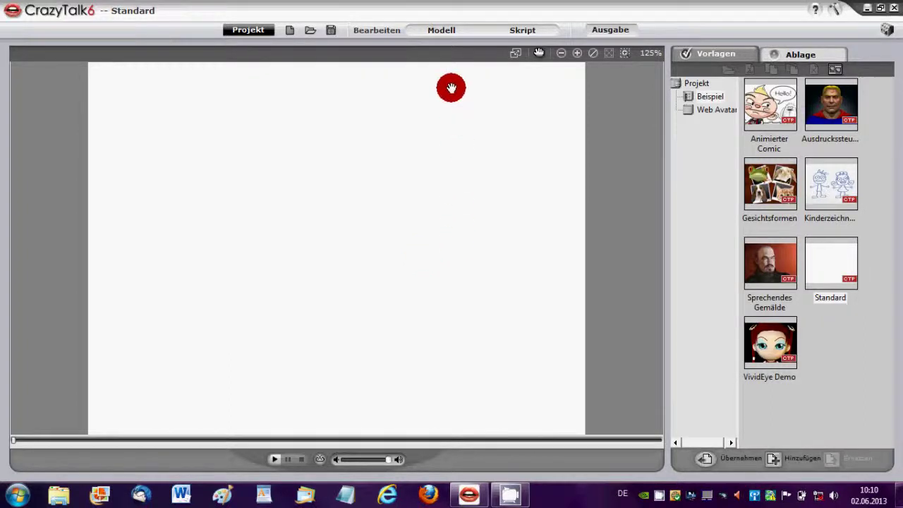
Import the first avatar3 picture from the 3D Übungen folder as the image for a new model
{"action": "left_click", "coordinate": [439, 35]}
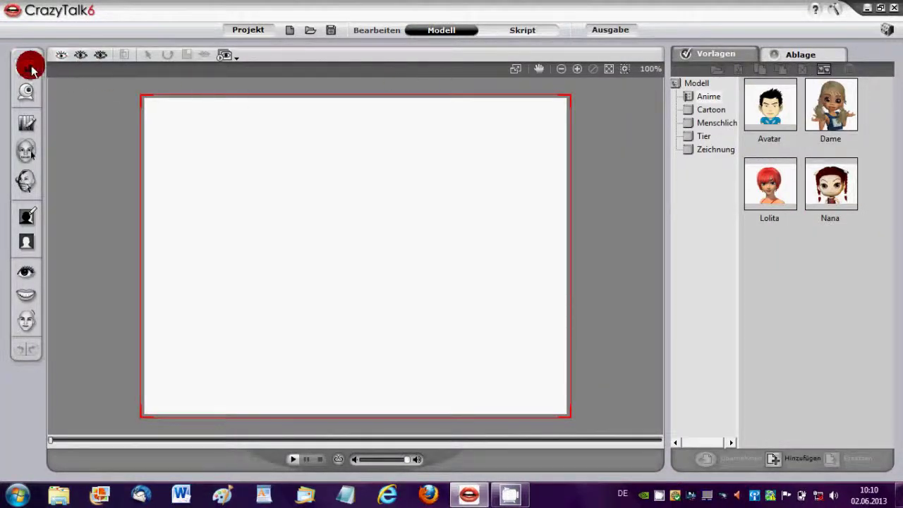
{"action": "left_click", "coordinate": [26, 68]}
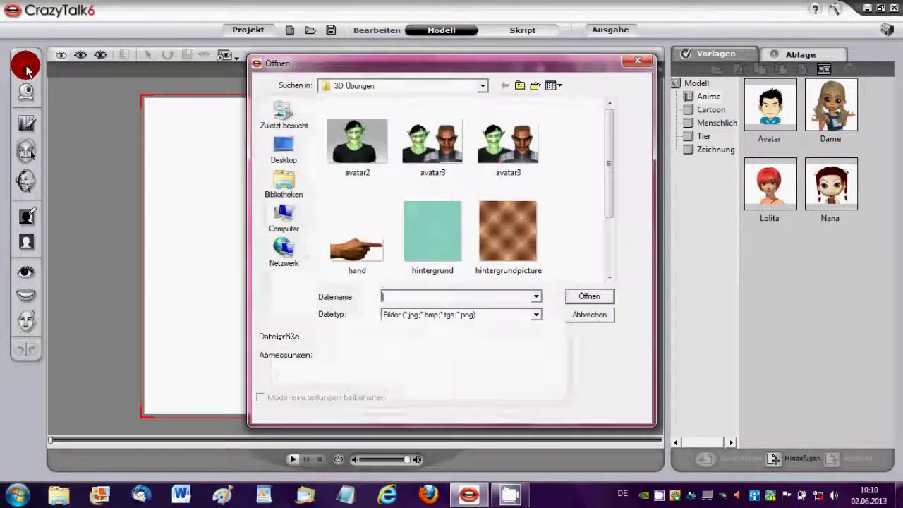
{"action": "left_click", "coordinate": [431, 145]}
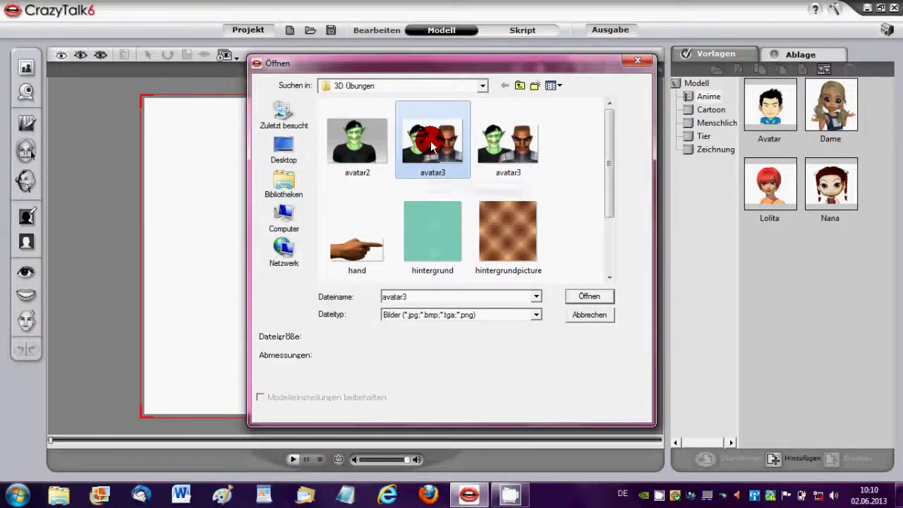
{"action": "left_click", "coordinate": [587, 297]}
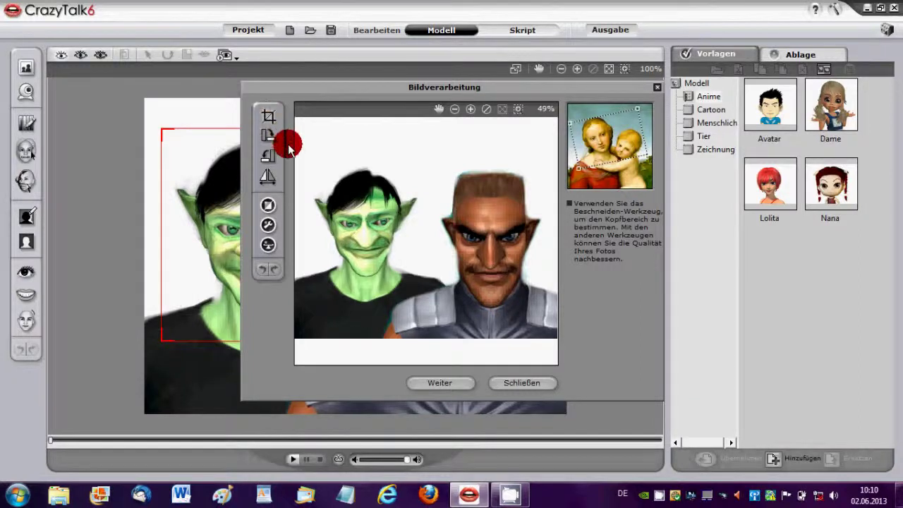
Frame the whole picture with both heads in the crop area and proceed to the face detection
{"action": "left_click_drag", "start_coordinate": [297, 155], "coordinate": [561, 343]}
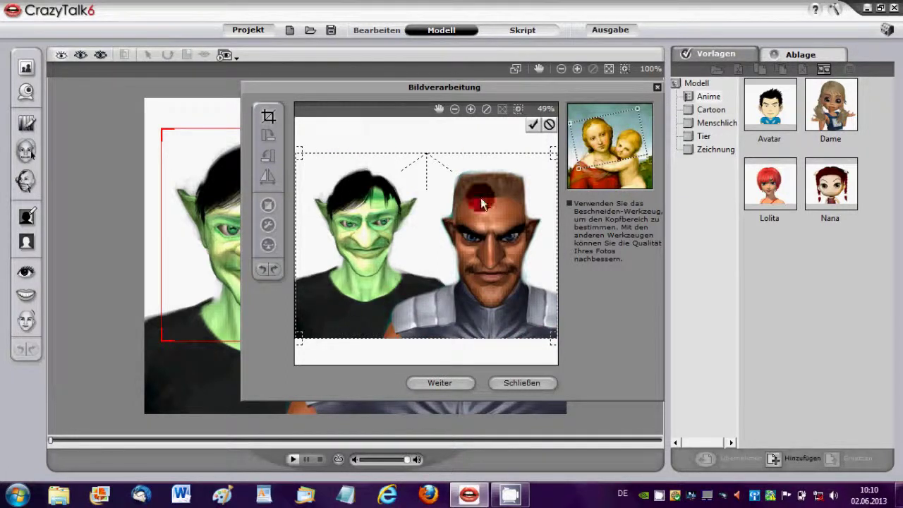
{"action": "left_click", "coordinate": [444, 385]}
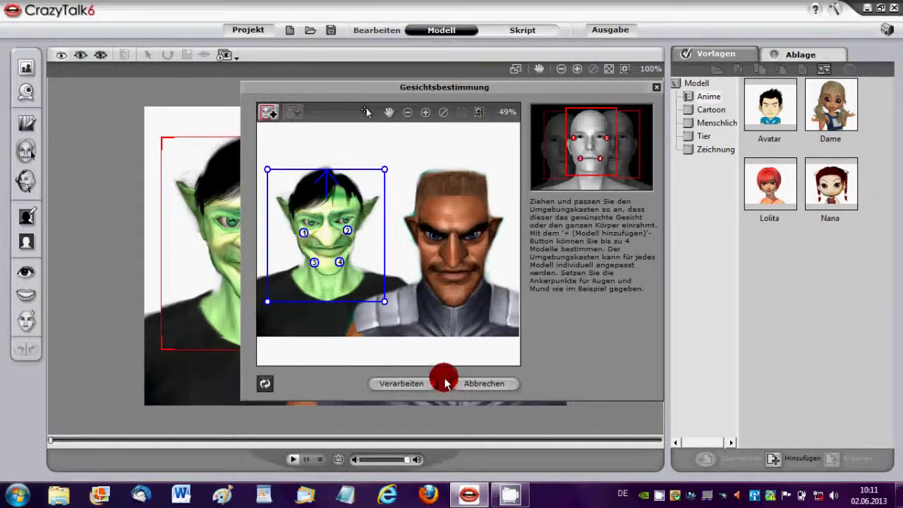
{"action": "mouse_move", "coordinate": [344, 271]}
{"action": "left_mouse_down"}
{"action": "mouse_move", "coordinate": [339, 240]}
{"action": "mouse_move", "coordinate": [339, 262]}
{"action": "left_mouse_up"}
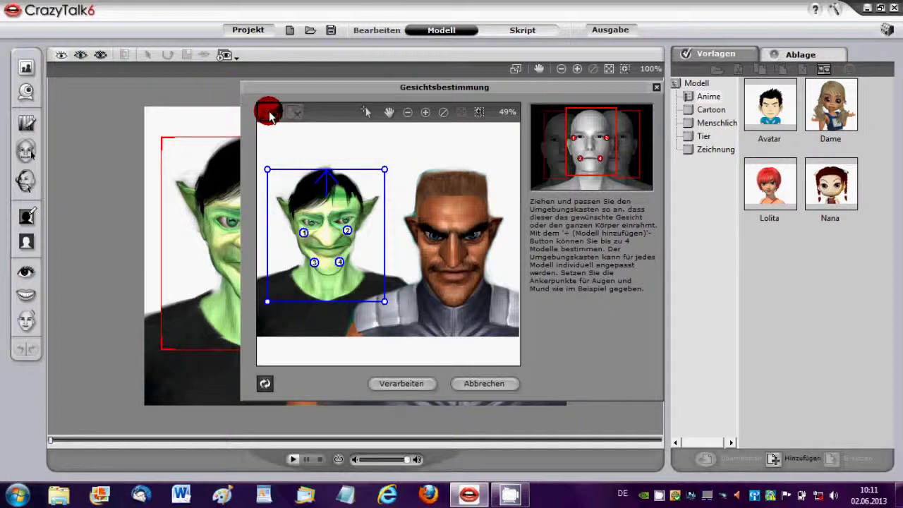
Add a second model box around the brown-skinned character's head and fit its four anchor points to the eyes and mouth
{"action": "left_click", "coordinate": [269, 113]}
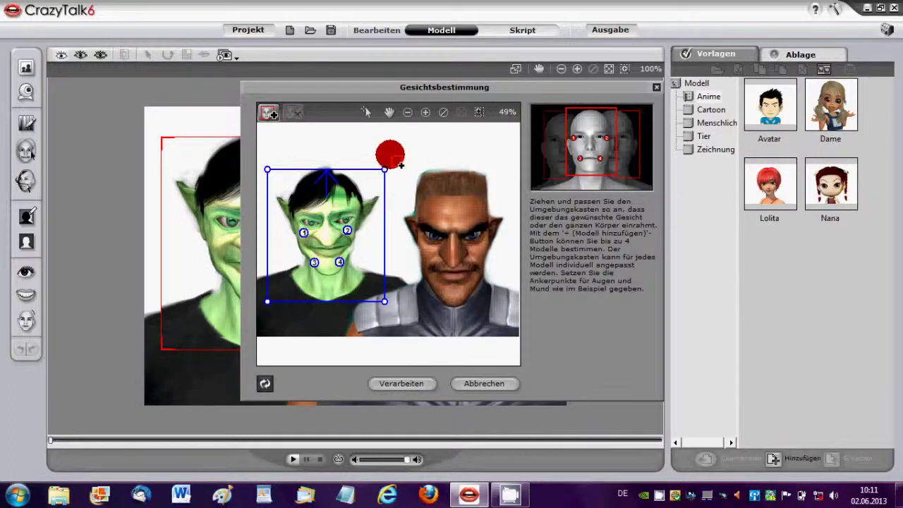
{"action": "left_click_drag", "start_coordinate": [399, 164], "coordinate": [530, 327]}
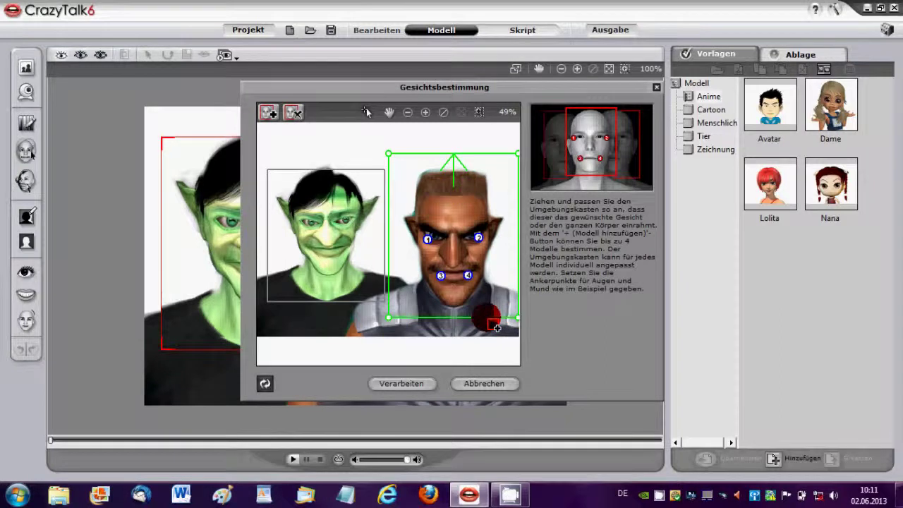
{"action": "left_click", "coordinate": [490, 327]}
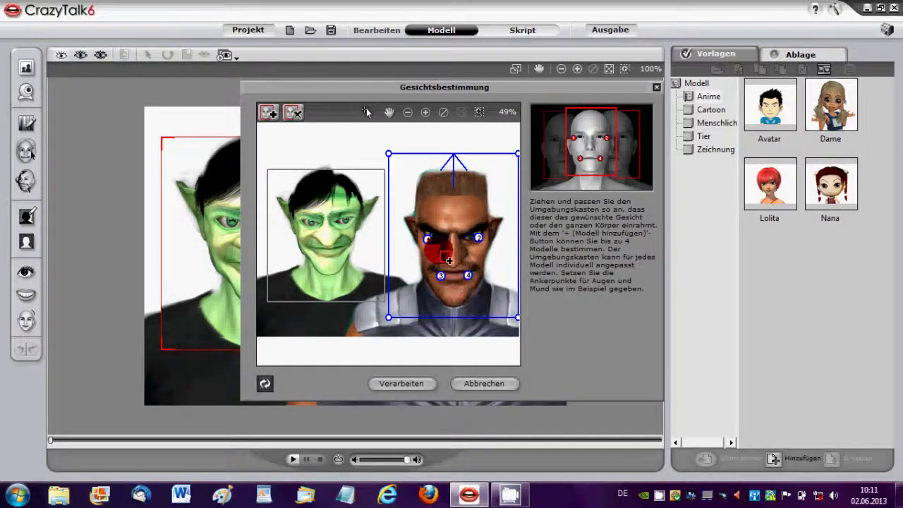
{"action": "left_click_drag", "start_coordinate": [438, 247], "coordinate": [432, 242]}
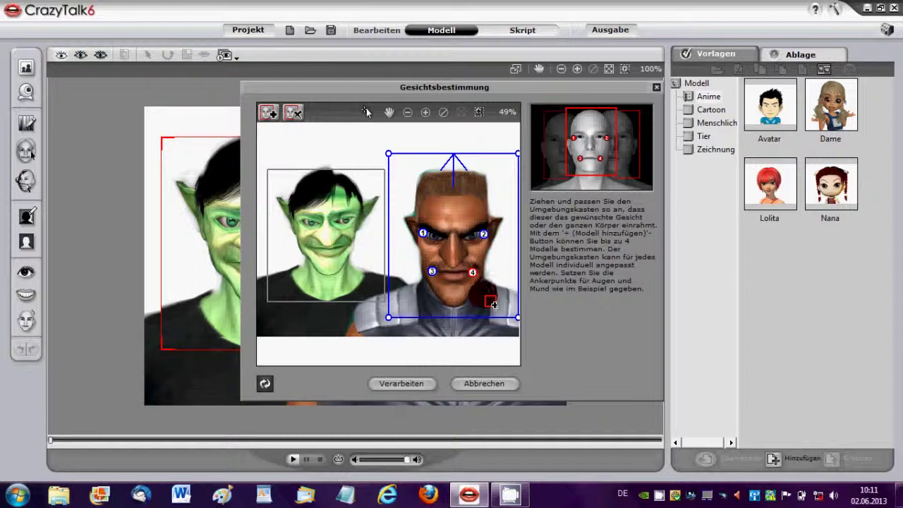
Move the green character's four anchor points onto the eyes and the corners of the mouth
{"action": "left_click", "coordinate": [326, 264]}
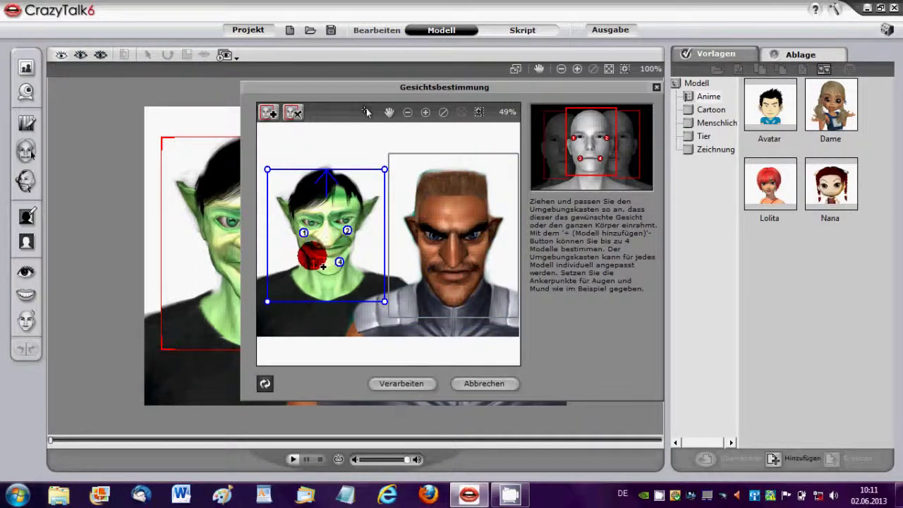
{"action": "left_click_drag", "start_coordinate": [313, 241], "coordinate": [361, 228]}
{"action": "left_click_drag", "start_coordinate": [322, 272], "coordinate": [353, 257]}
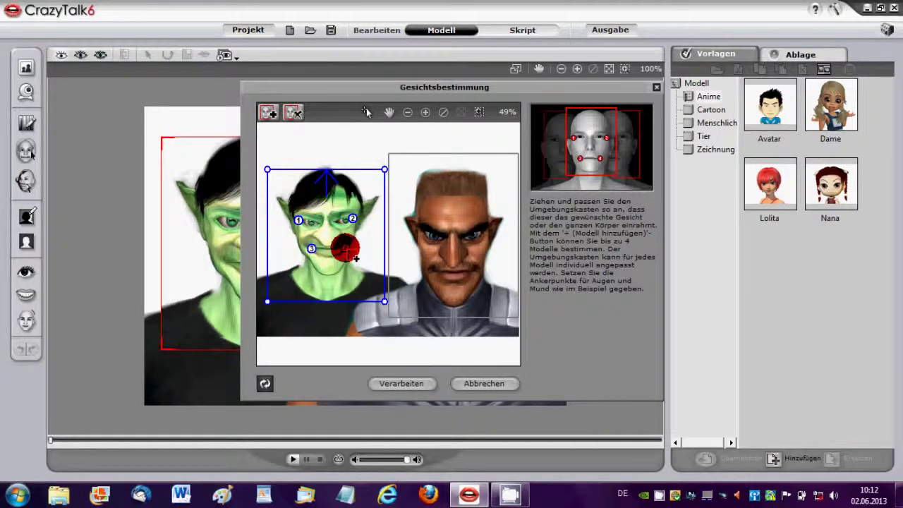
Process both detected faces, check the brown-skinned character's orientation mask, and accept the face orientation and default profile
{"action": "left_click", "coordinate": [403, 383]}
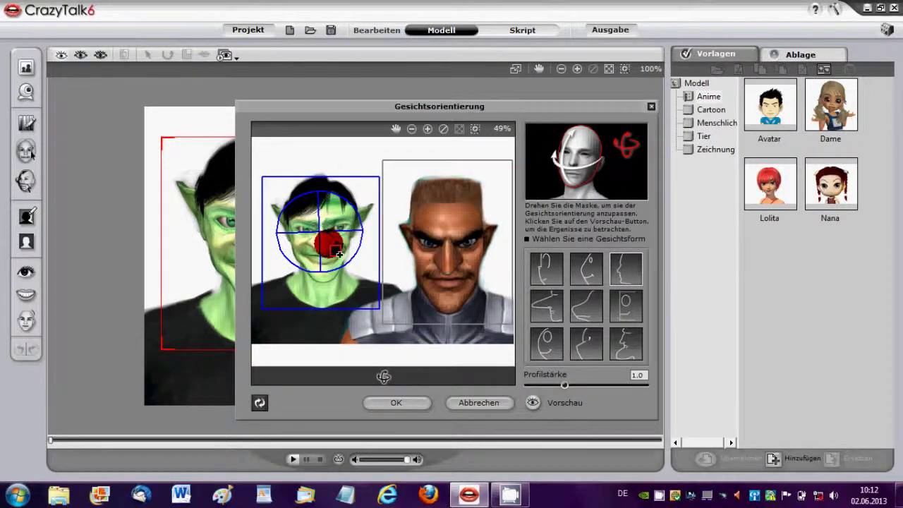
{"action": "left_click", "coordinate": [463, 259]}
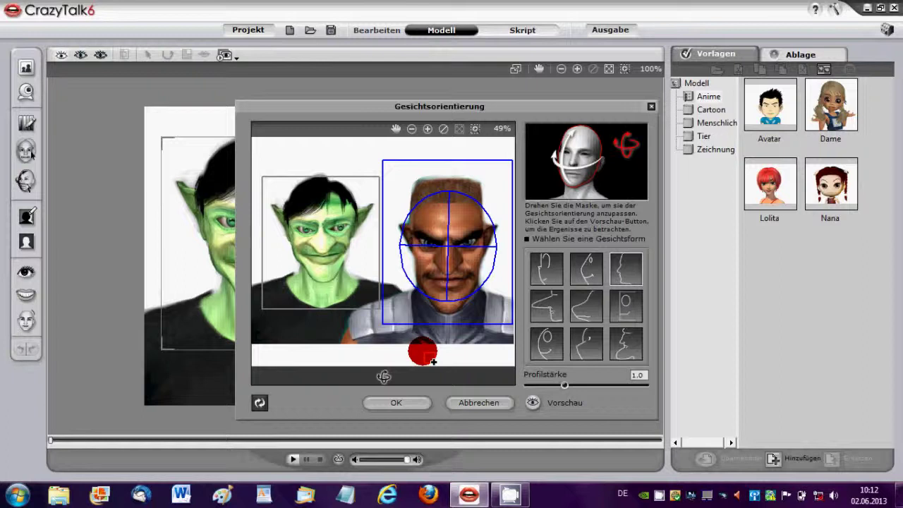
{"action": "left_click", "coordinate": [395, 403]}
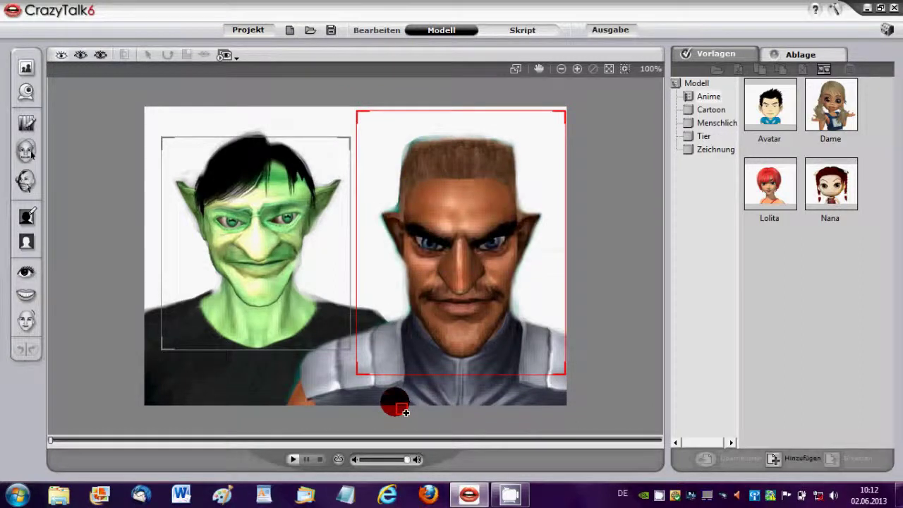
Select the two models alternately to check that each is separately selectable, finishing on the green character
{"action": "left_click", "coordinate": [282, 189]}
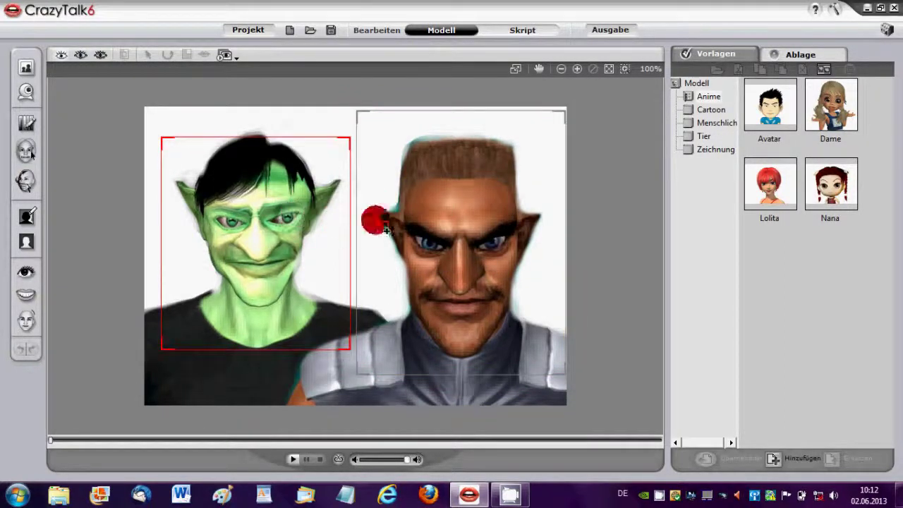
{"action": "left_click", "coordinate": [438, 231]}
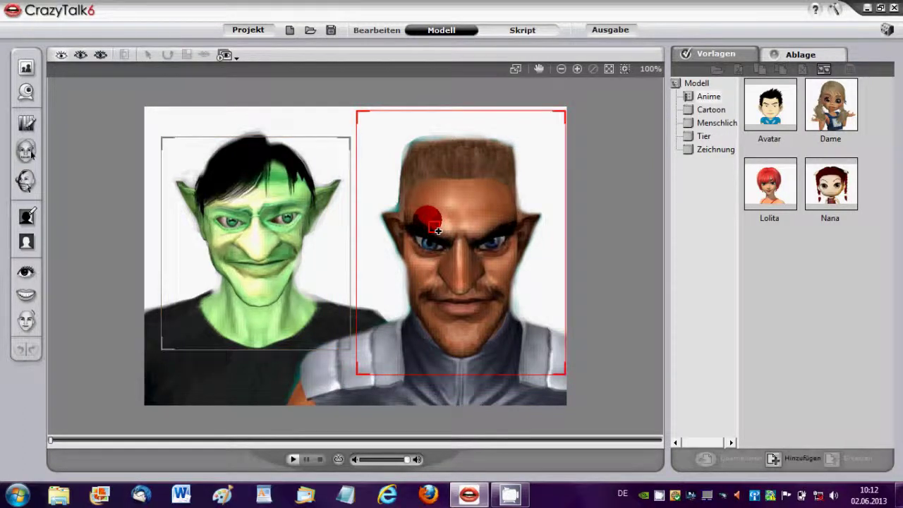
{"action": "left_click", "coordinate": [274, 225]}
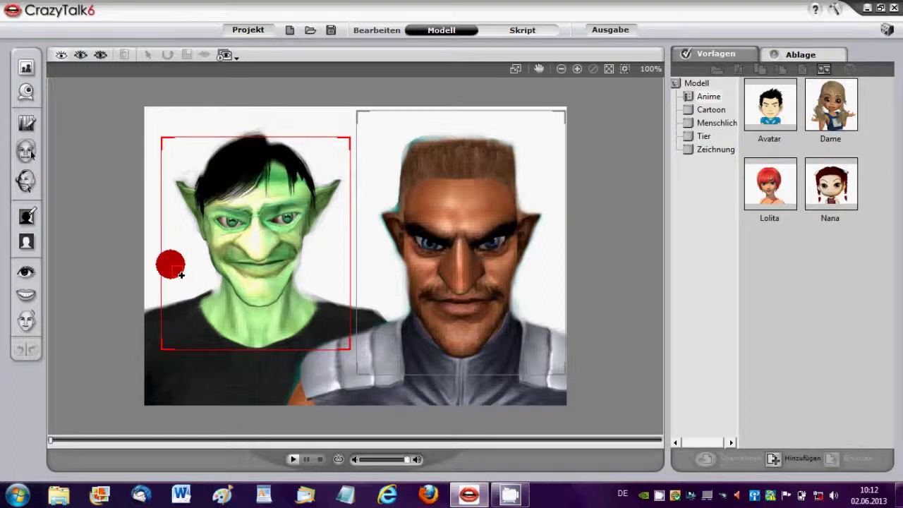
{"action": "left_click", "coordinate": [465, 244]}
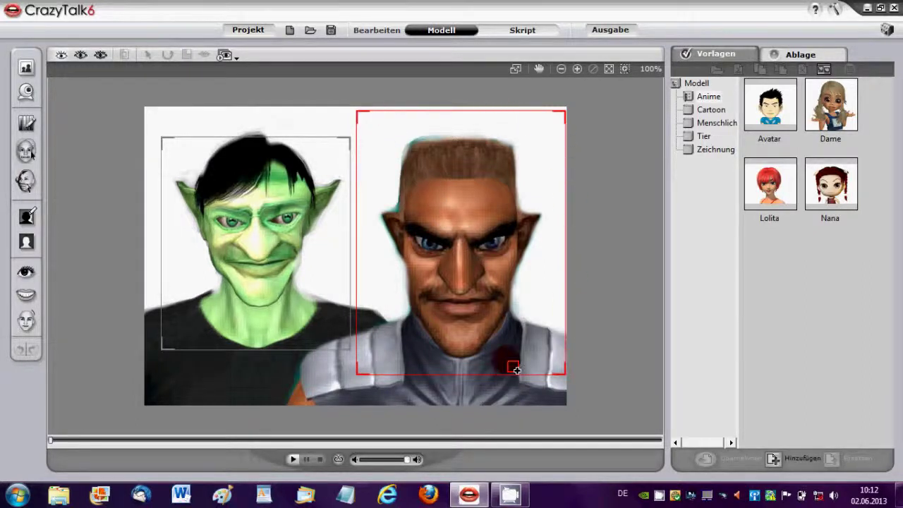
{"action": "left_click", "coordinate": [248, 253]}
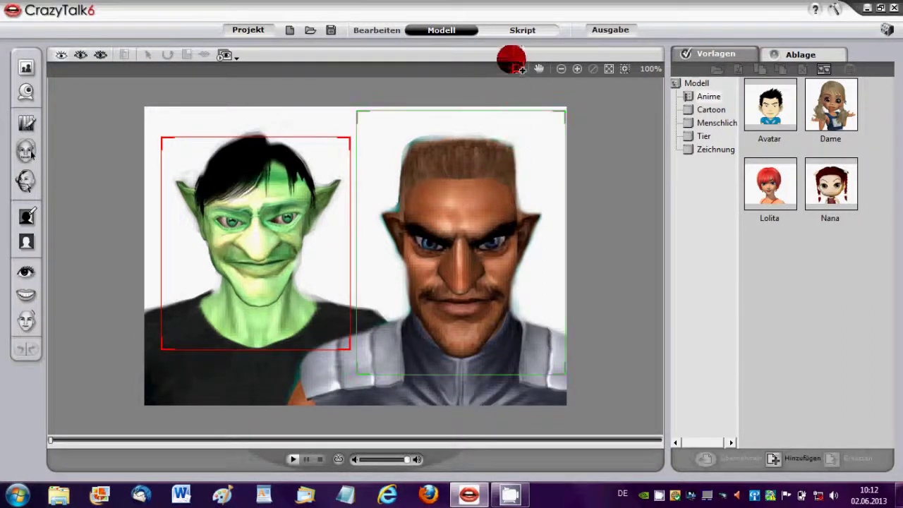
Switch to script editing and record a short microphone voice clip for Charakter1
{"action": "left_click", "coordinate": [515, 32]}
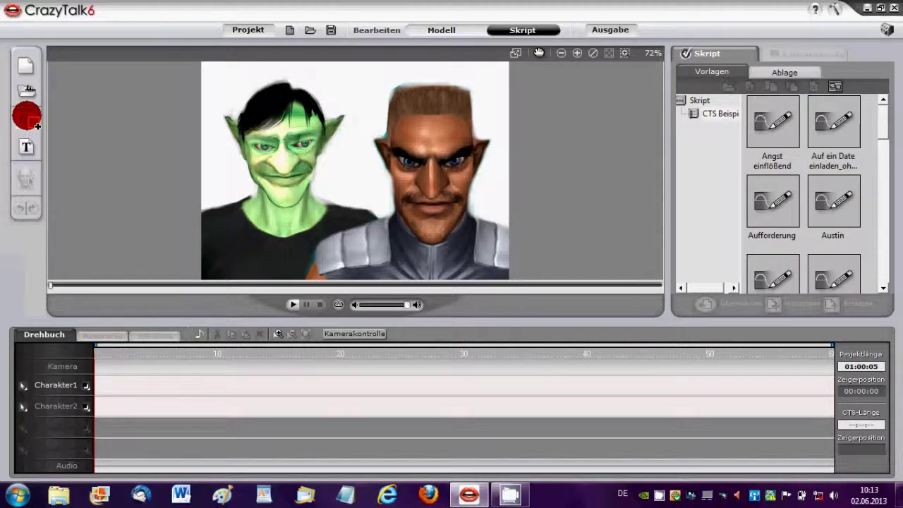
{"action": "left_click", "coordinate": [26, 118]}
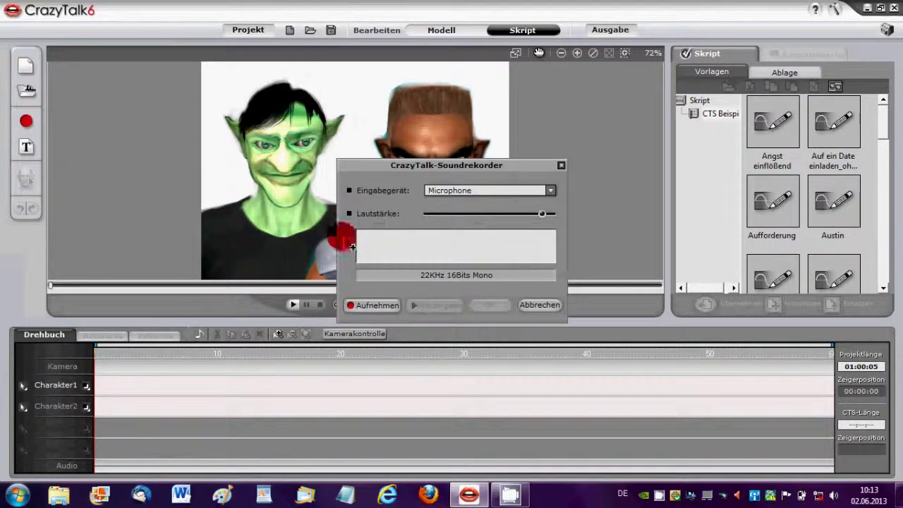
{"action": "left_click", "coordinate": [365, 305]}
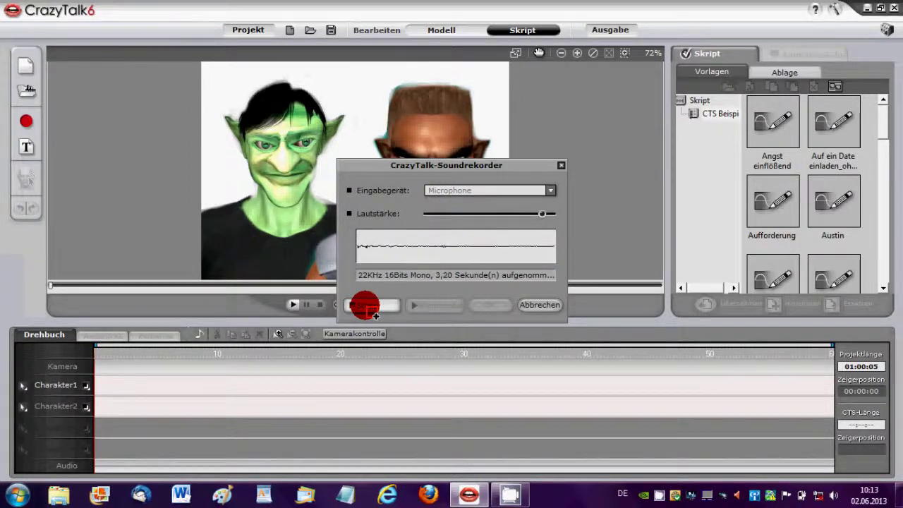
{"action": "left_click", "coordinate": [365, 305]}
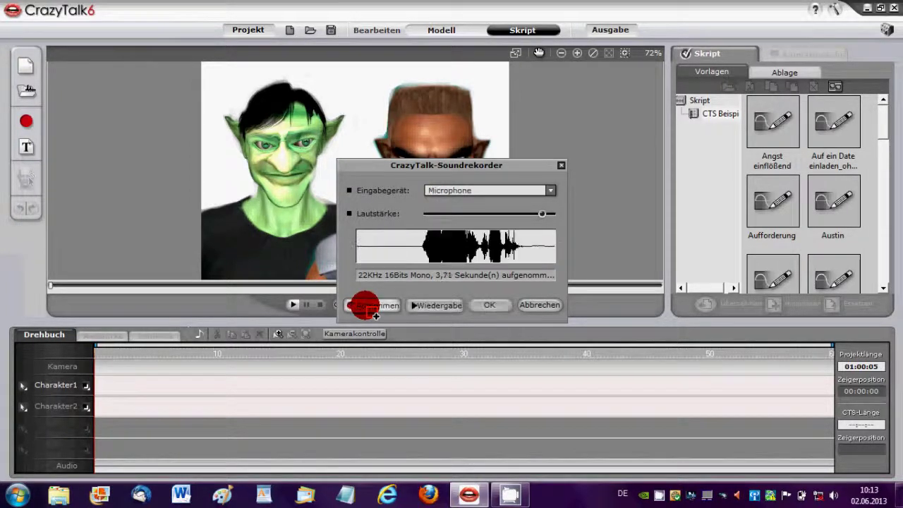
{"action": "left_click", "coordinate": [489, 306]}
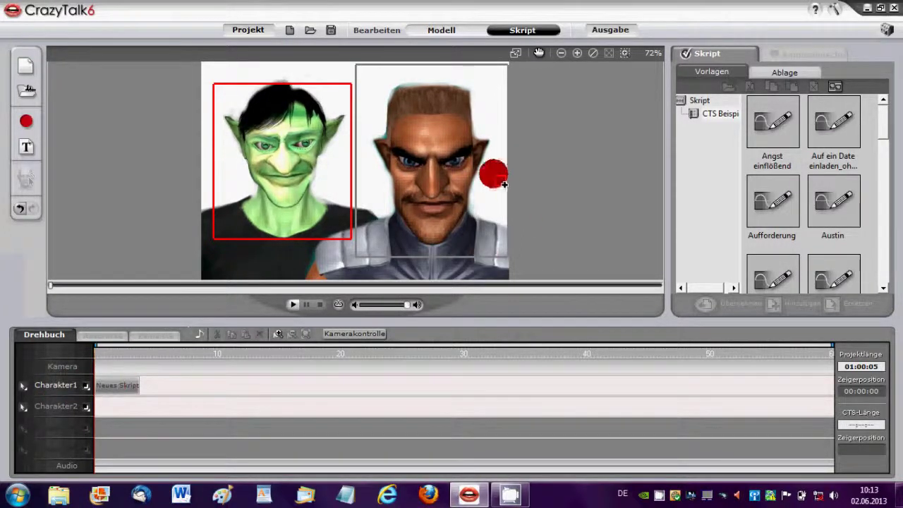
Make Charakter2 the active character and record a short microphone voice clip for it
{"action": "left_click", "coordinate": [66, 416]}
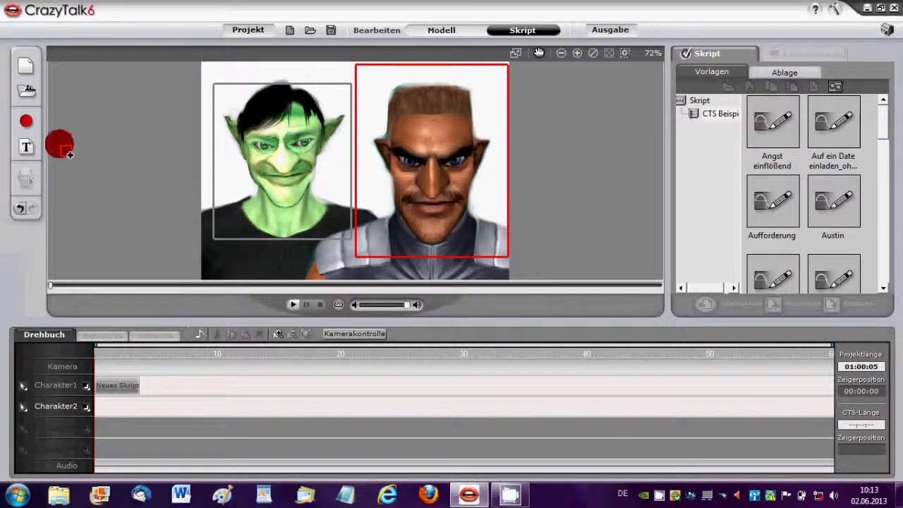
{"action": "left_click", "coordinate": [24, 125]}
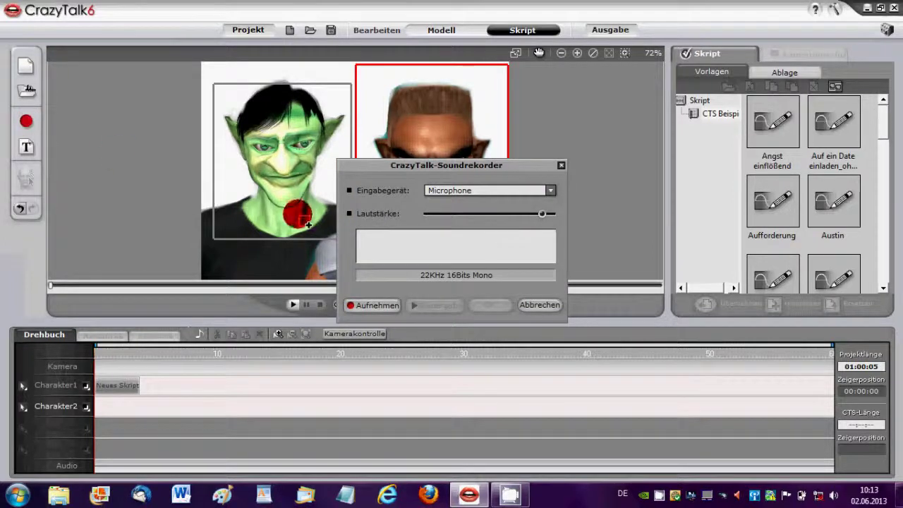
{"action": "left_click", "coordinate": [376, 306]}
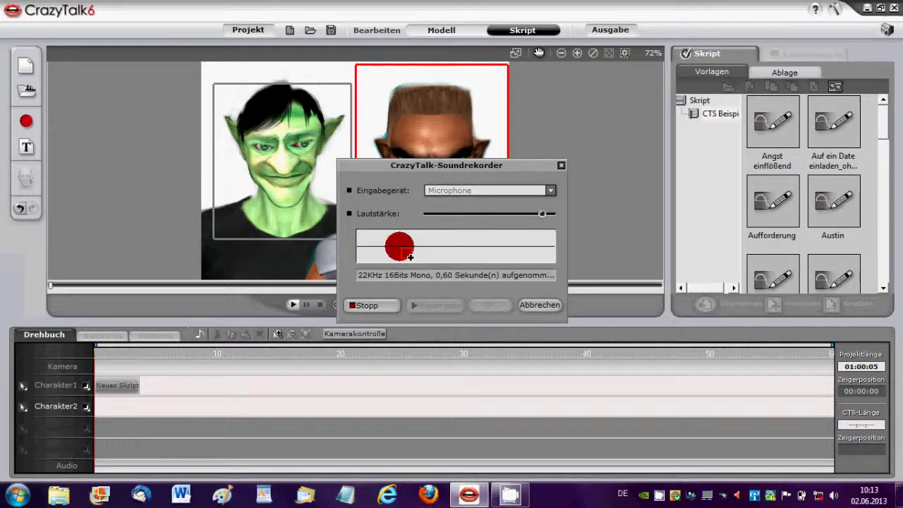
{"action": "left_click", "coordinate": [376, 305]}
{"action": "left_click", "coordinate": [492, 305]}
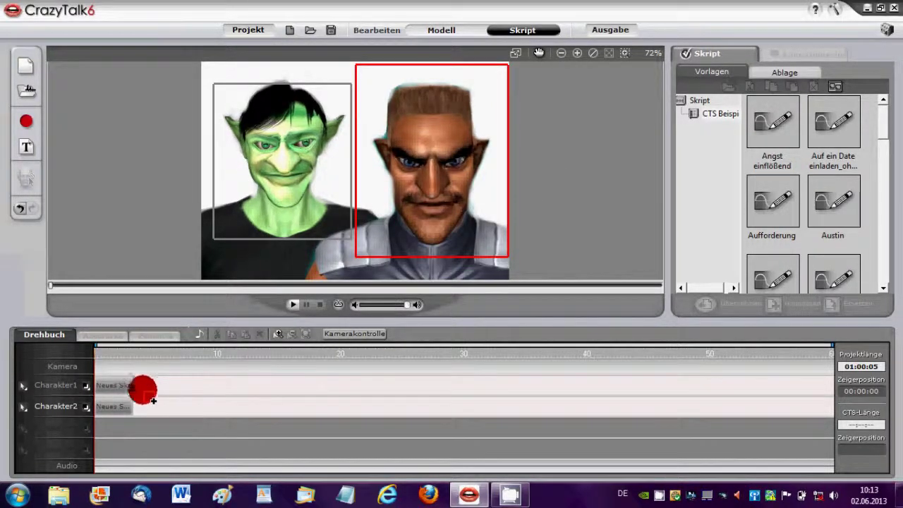
Shift Charakter2's voice clip along the timeline so it starts just after Charakter1's clip ends
{"action": "left_click", "coordinate": [120, 416]}
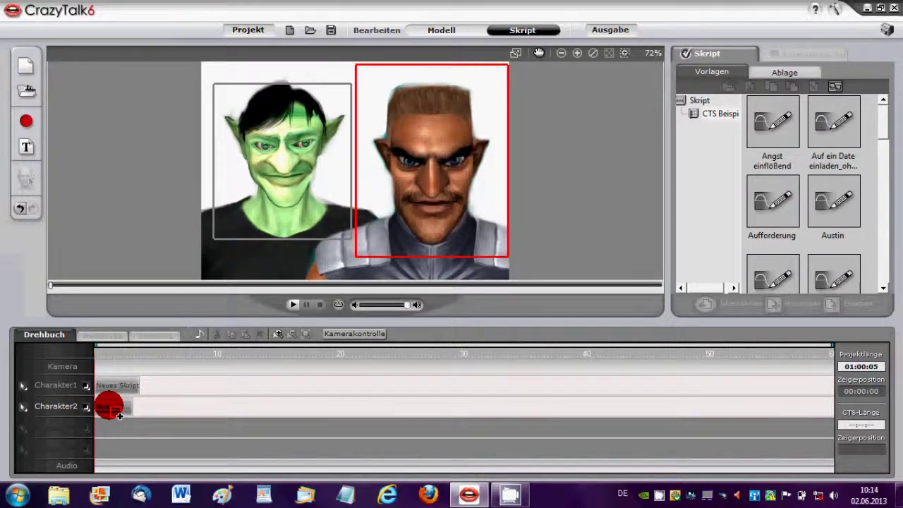
{"action": "left_click", "coordinate": [120, 415]}
{"action": "left_click_drag", "start_coordinate": [120, 415], "coordinate": [170, 418]}
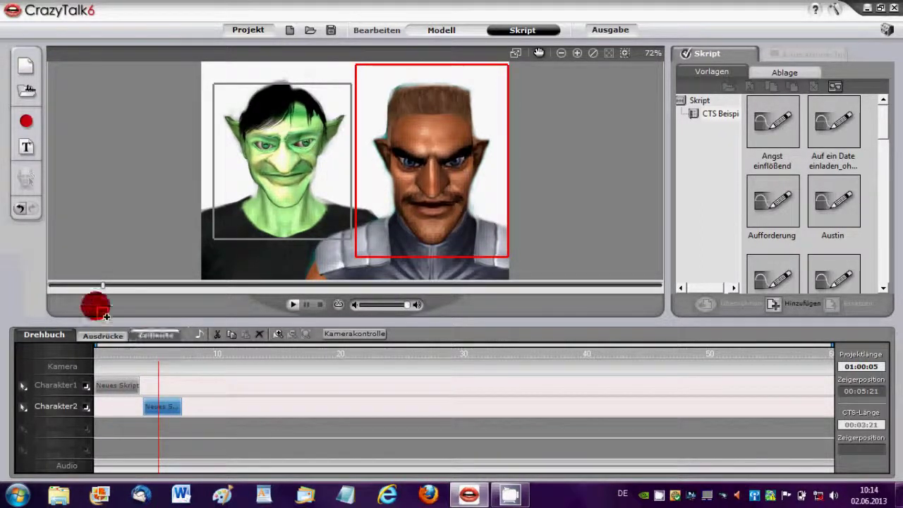
Rewind the project to the start, play back the dialogue of both characters, and stop the playback
{"action": "left_click_drag", "start_coordinate": [104, 289], "coordinate": [56, 290]}
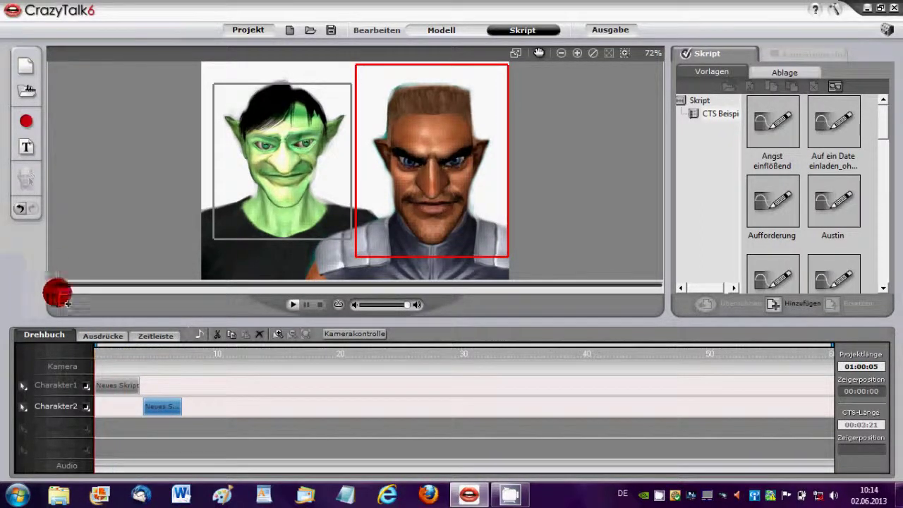
{"action": "left_click", "coordinate": [291, 306]}
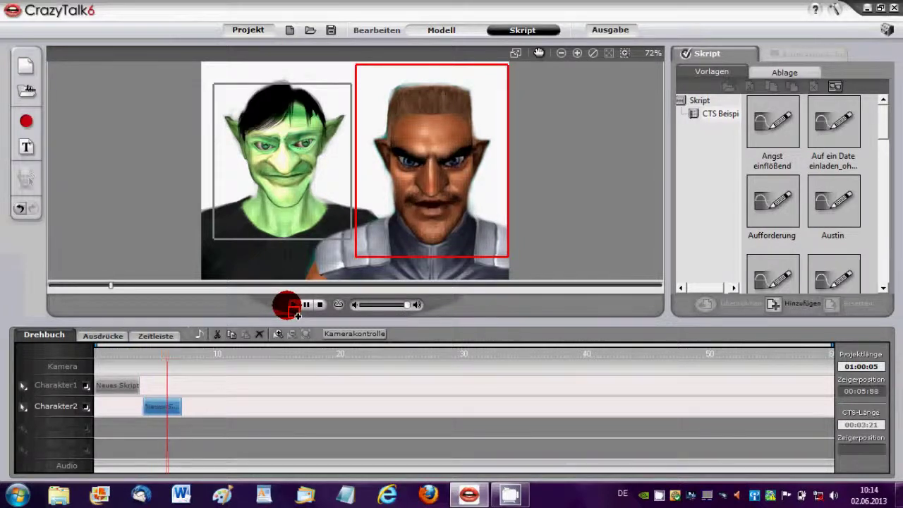
{"action": "left_click", "coordinate": [321, 304]}
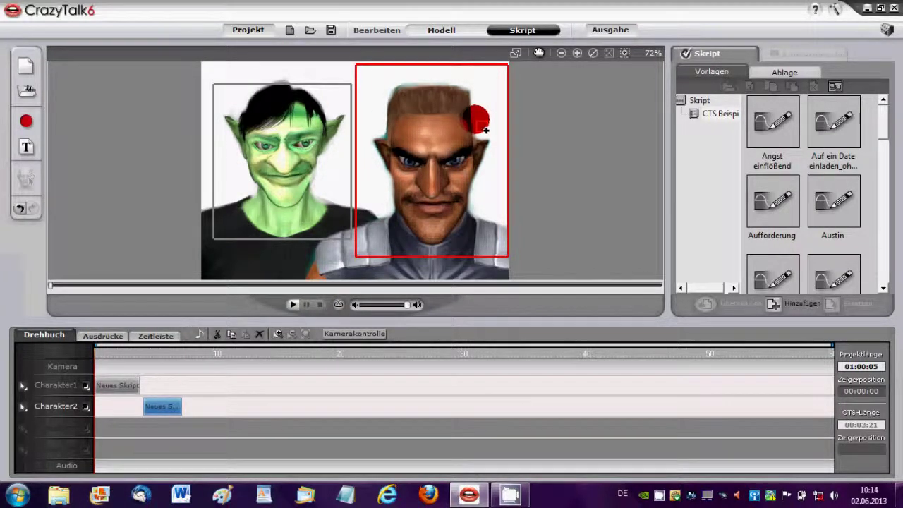
Select the voice clips of both characters, make Charakter1 active, and return to Charakter2 as the active character
{"action": "left_click", "coordinate": [124, 386]}
{"action": "left_click", "coordinate": [157, 406]}
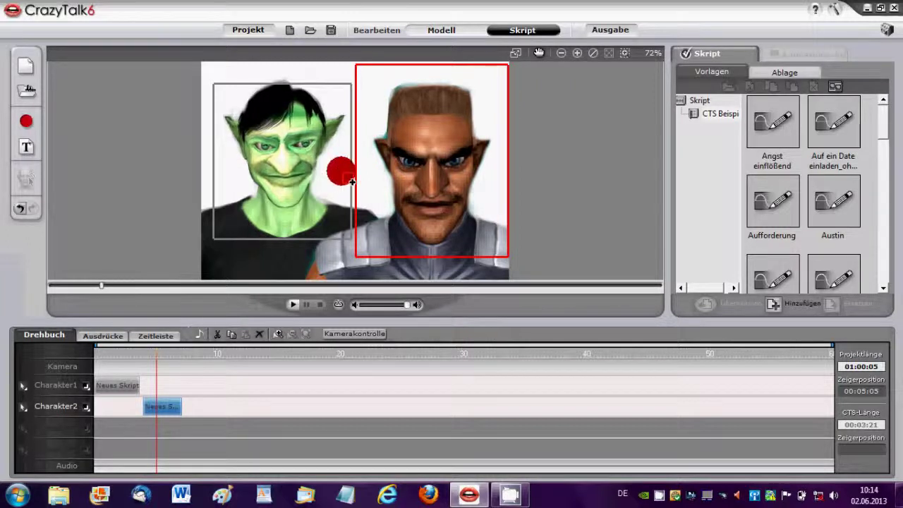
{"action": "left_click", "coordinate": [70, 390]}
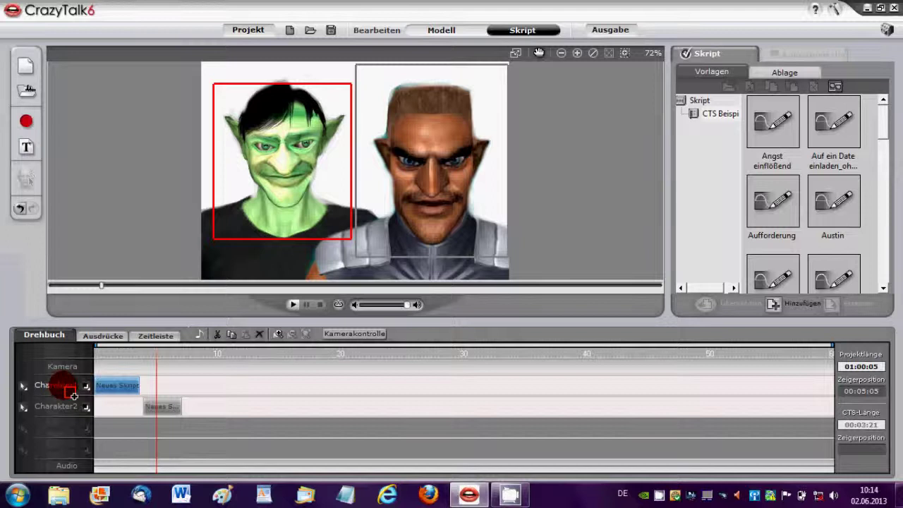
{"action": "left_click", "coordinate": [71, 412]}
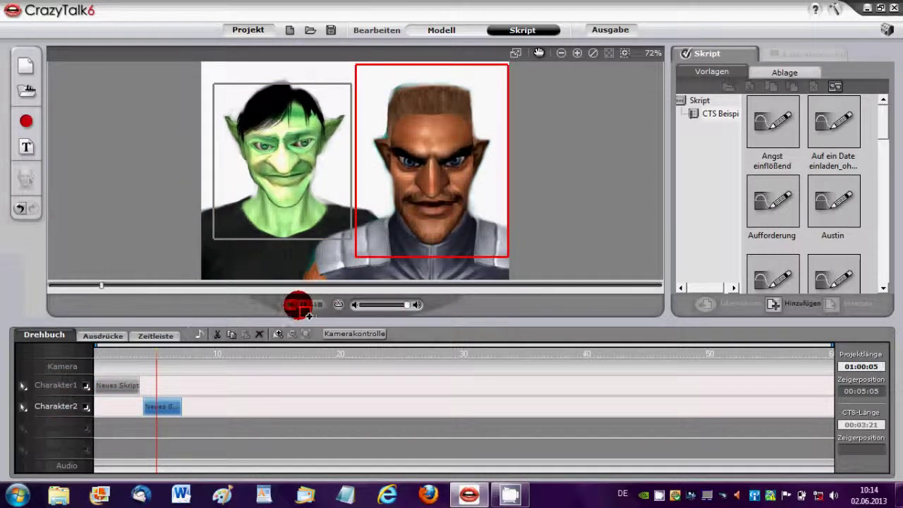
View the facial expression presets and the detailed timeline of Charakter2's voice clip
{"action": "left_click", "coordinate": [112, 336]}
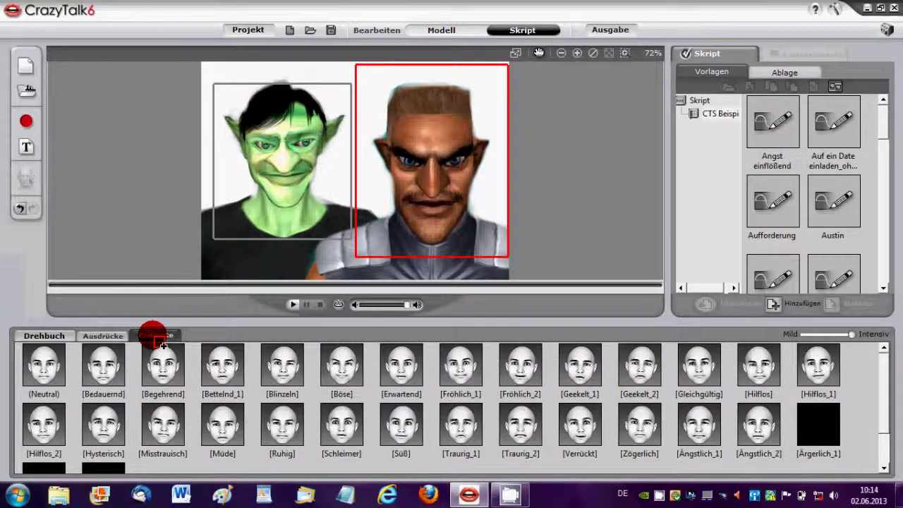
{"action": "left_click", "coordinate": [157, 336]}
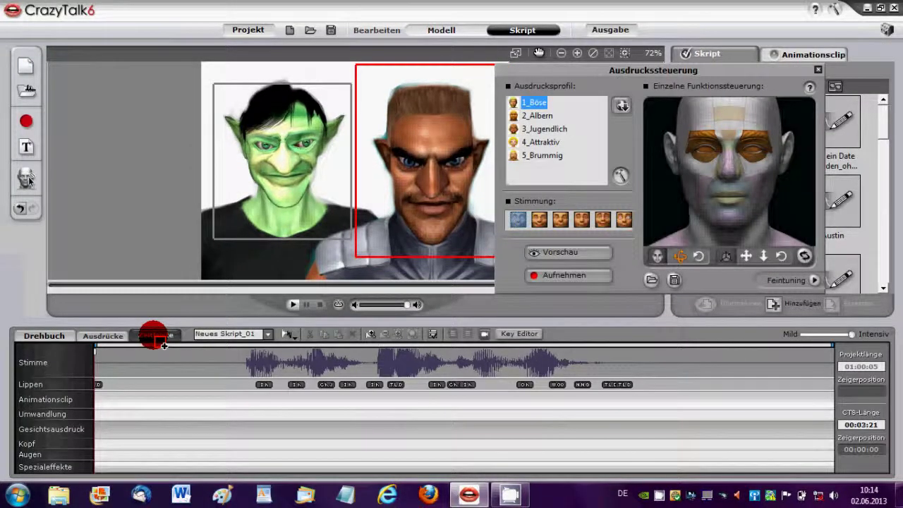
{"action": "right_click", "coordinate": [664, 494]}
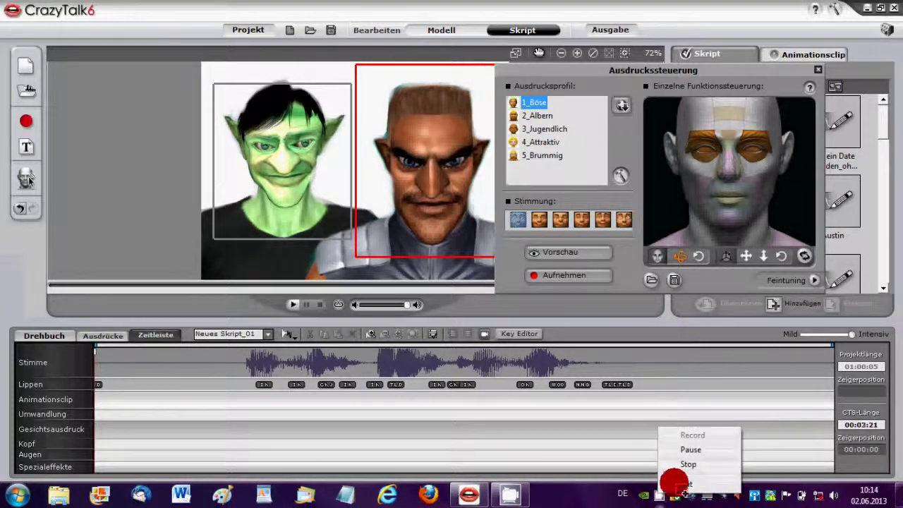
{"action": "left_click", "coordinate": [688, 451]}
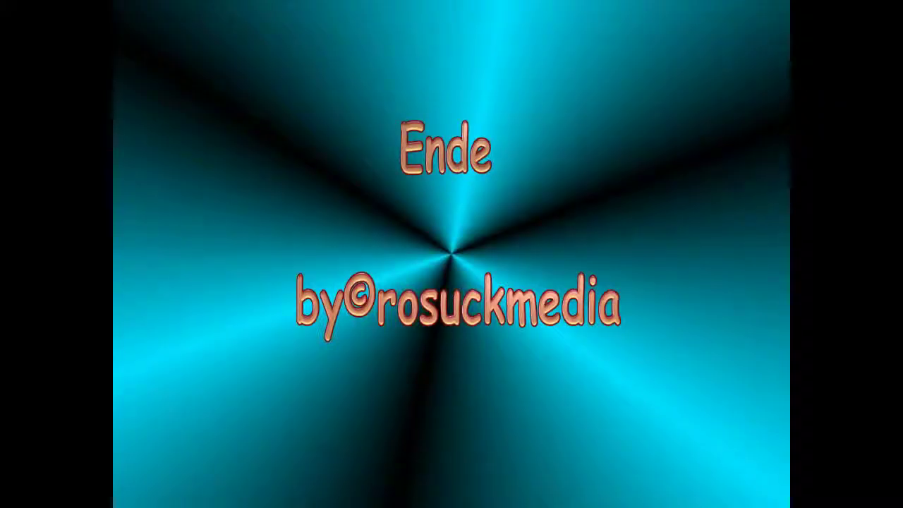